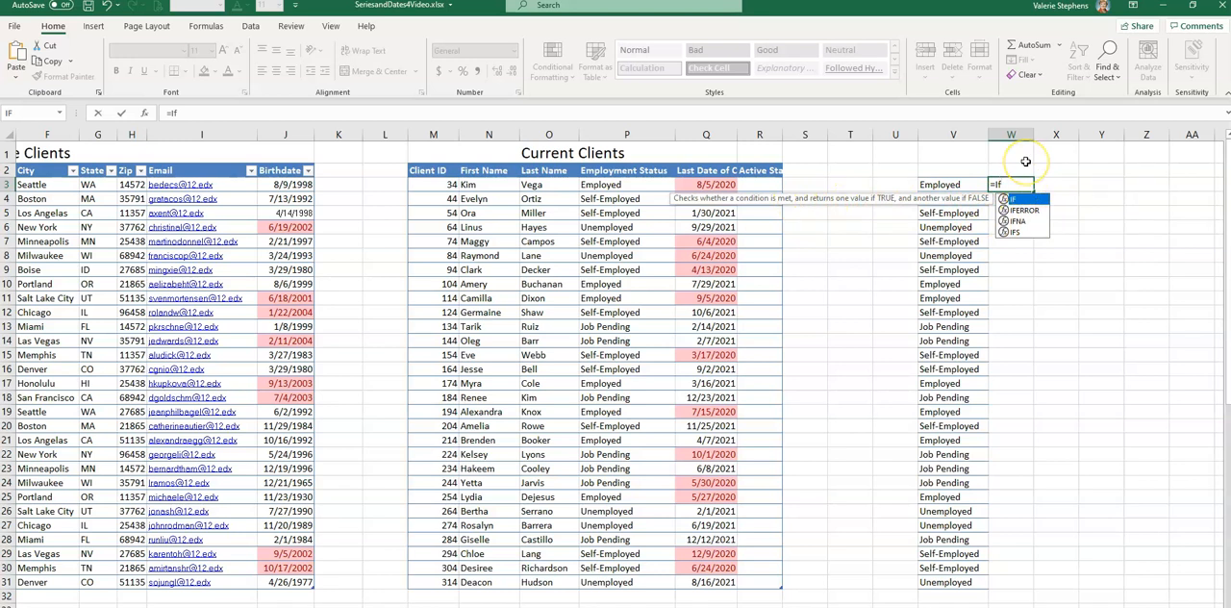
Complete the IF formula in W3 so it returns "Yes" when V3 equals "Employe" and "No" otherwise.
{"action": "type", "text": "("}
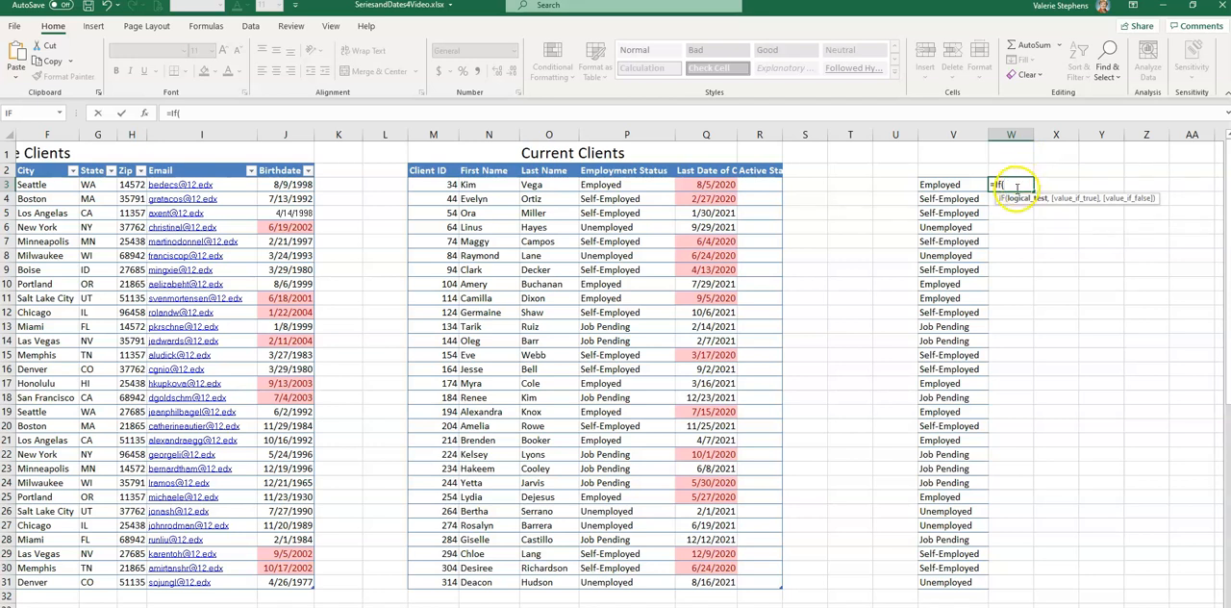
{"action": "left_click", "coordinate": [952, 184]}
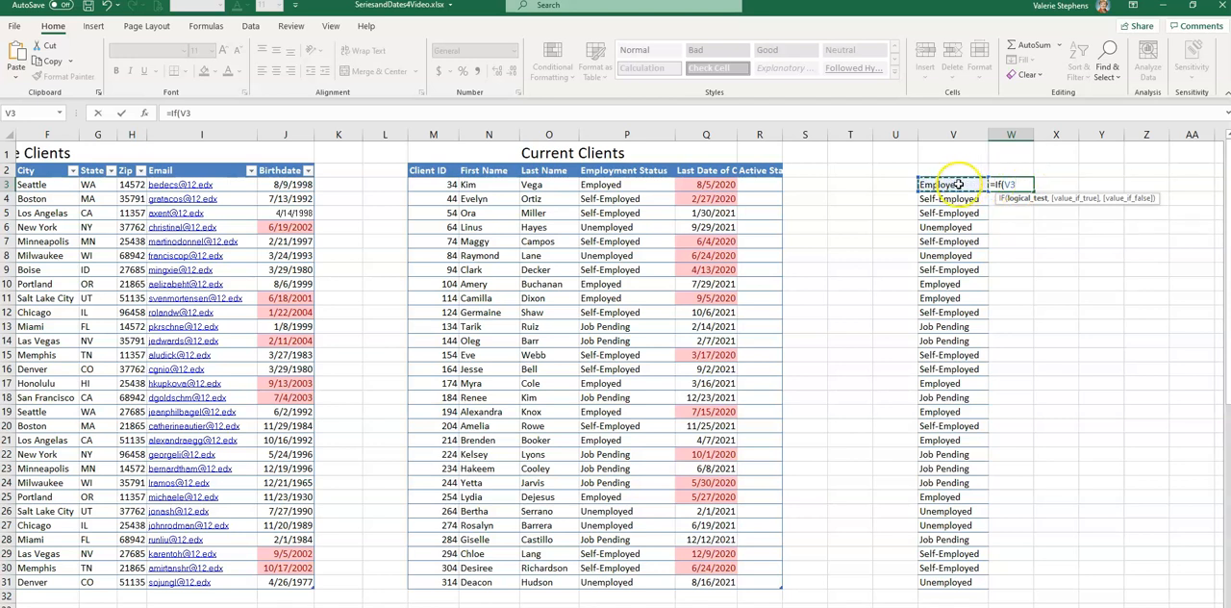
{"action": "type", "text": "=\"Employ"}
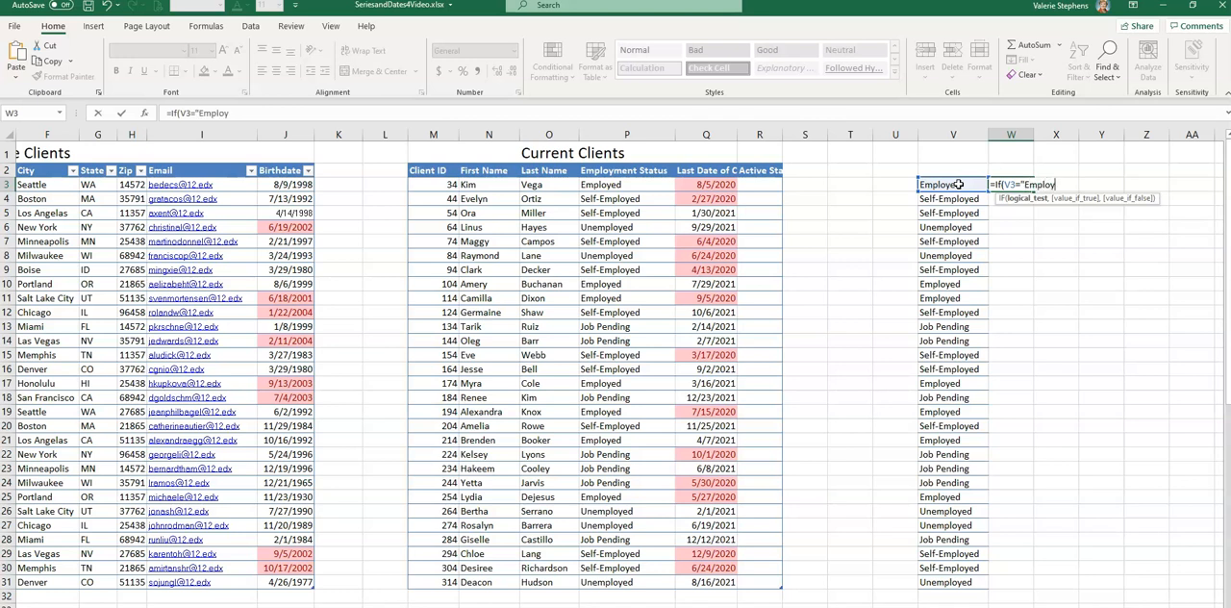
{"action": "type", "text": ","}
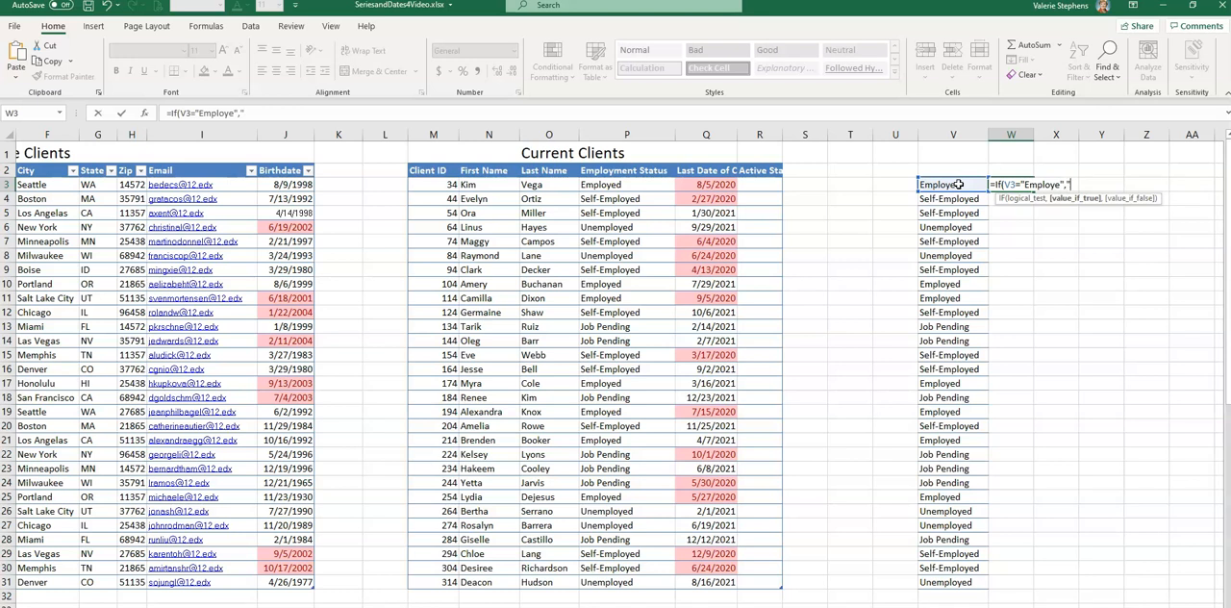
{"action": "type", "text": "\"Yes\",\"No"}
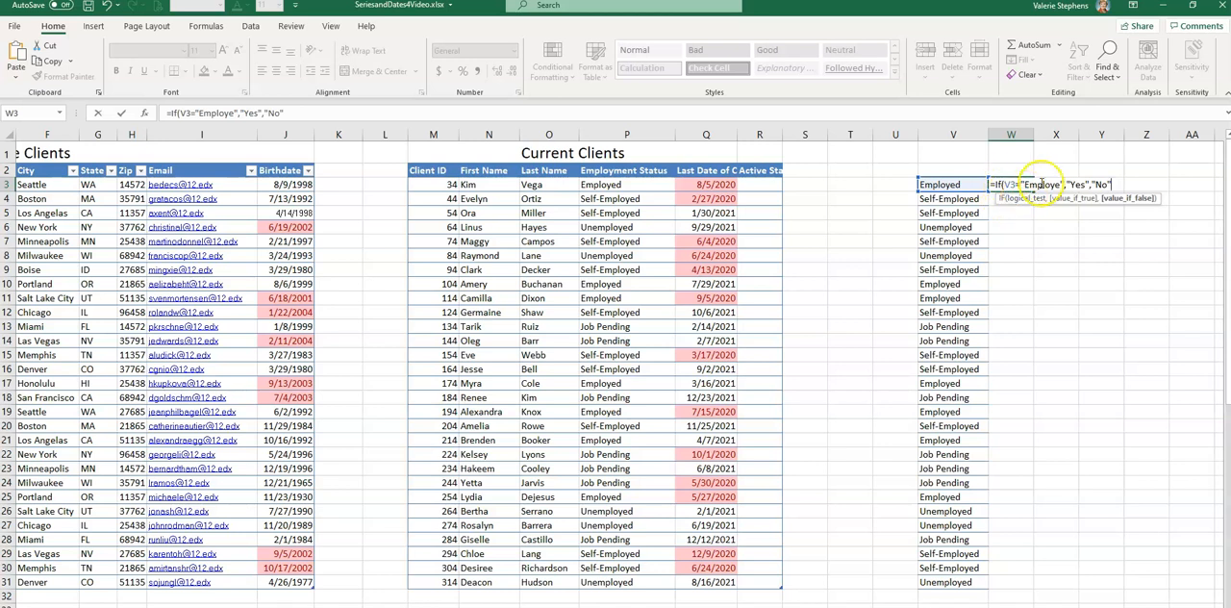
{"action": "type", "text": ")"}
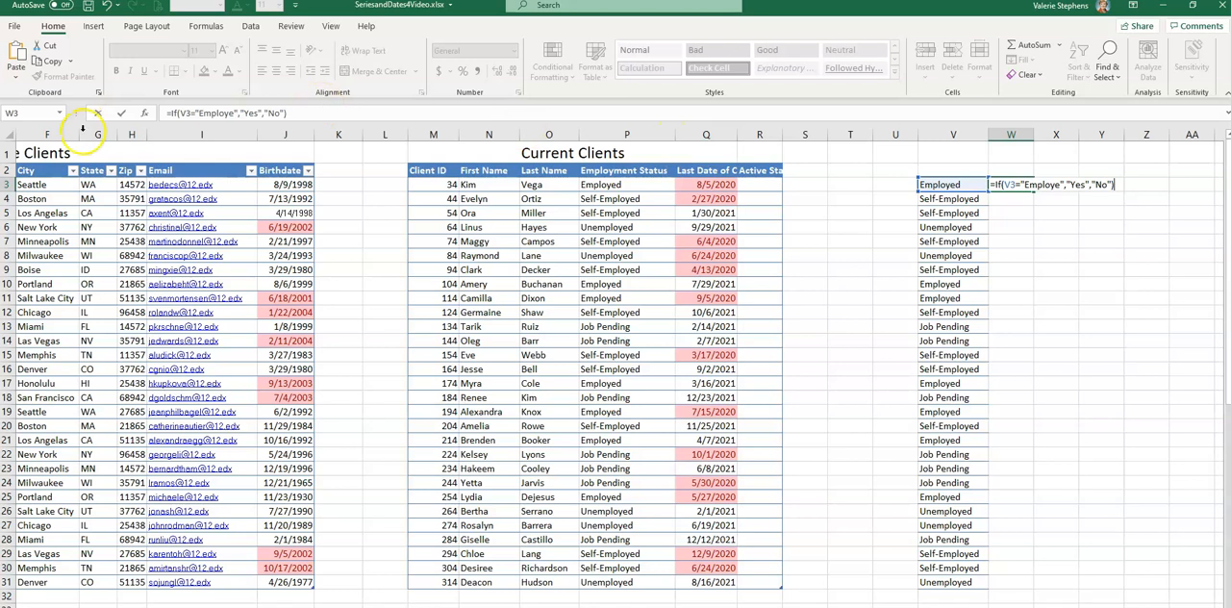
{"action": "left_click", "coordinate": [125, 113]}
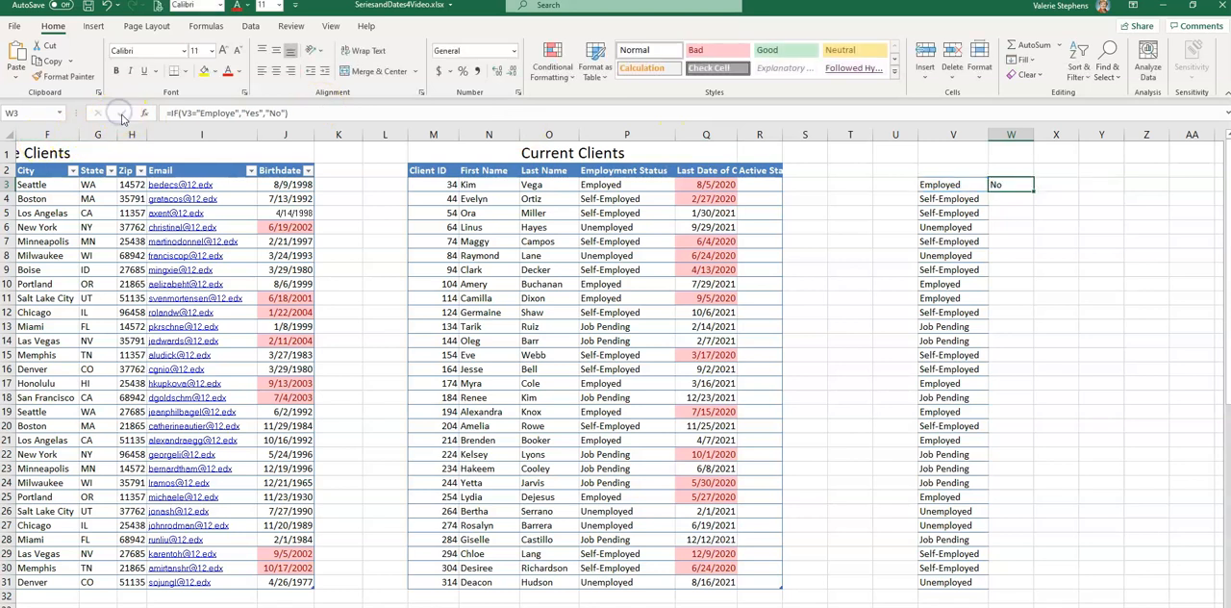
Correct the compared text in the W3 formula to "Employed" and fill the formula down through W31.
{"action": "left_click", "coordinate": [1015, 186]}
{"action": "left_click", "coordinate": [214, 115]}
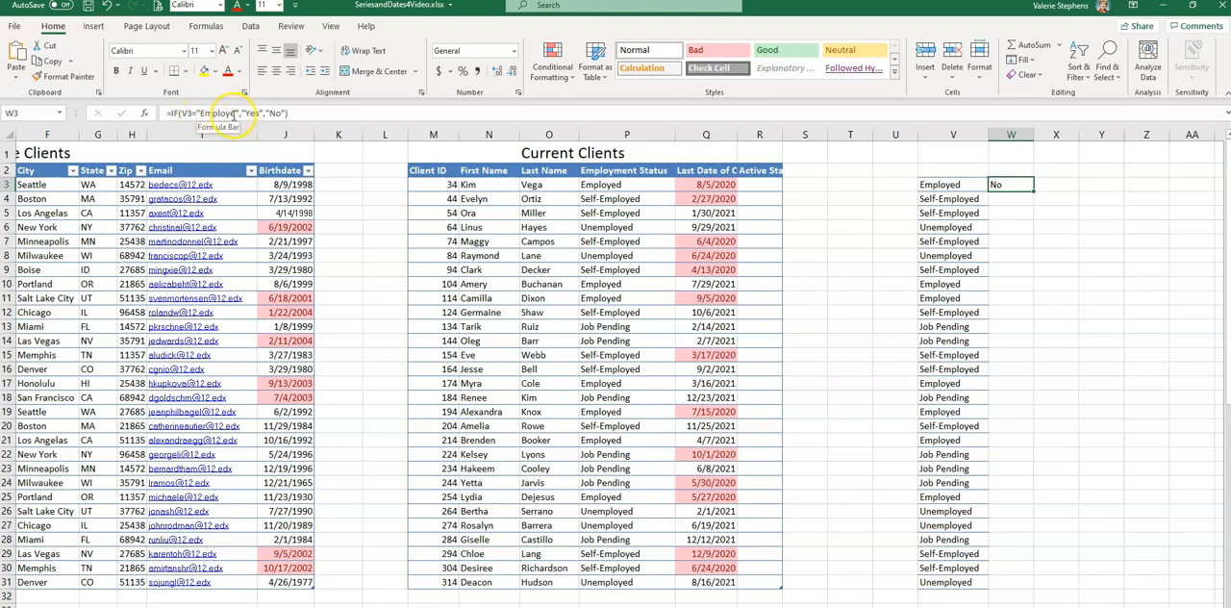
{"action": "left_click", "coordinate": [234, 112]}
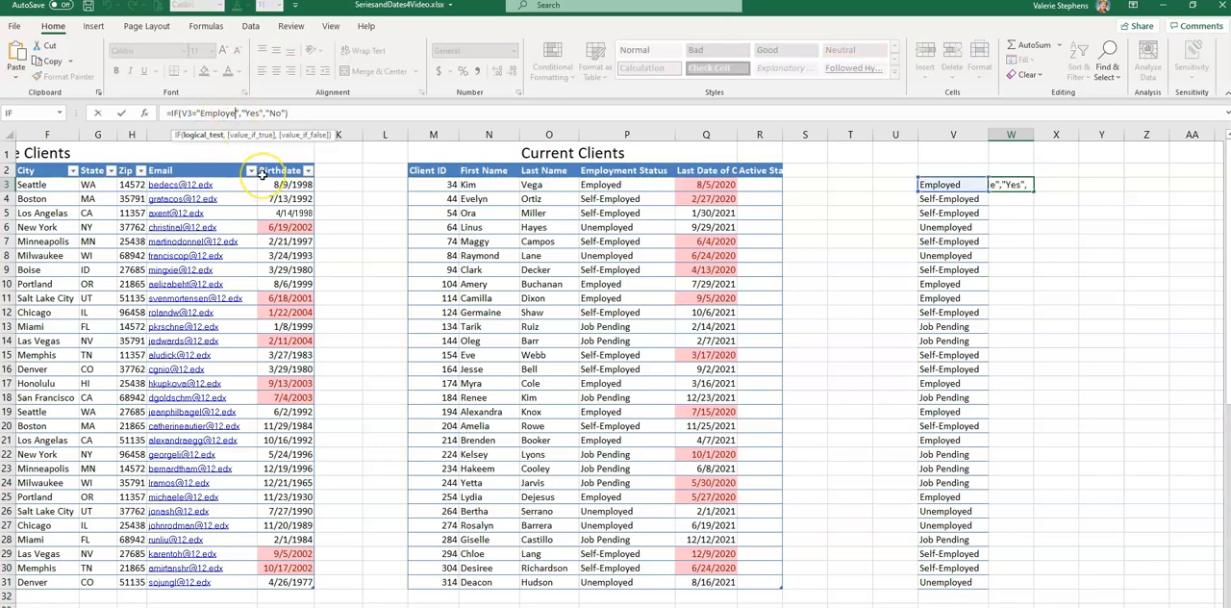
{"action": "type", "text": "d"}
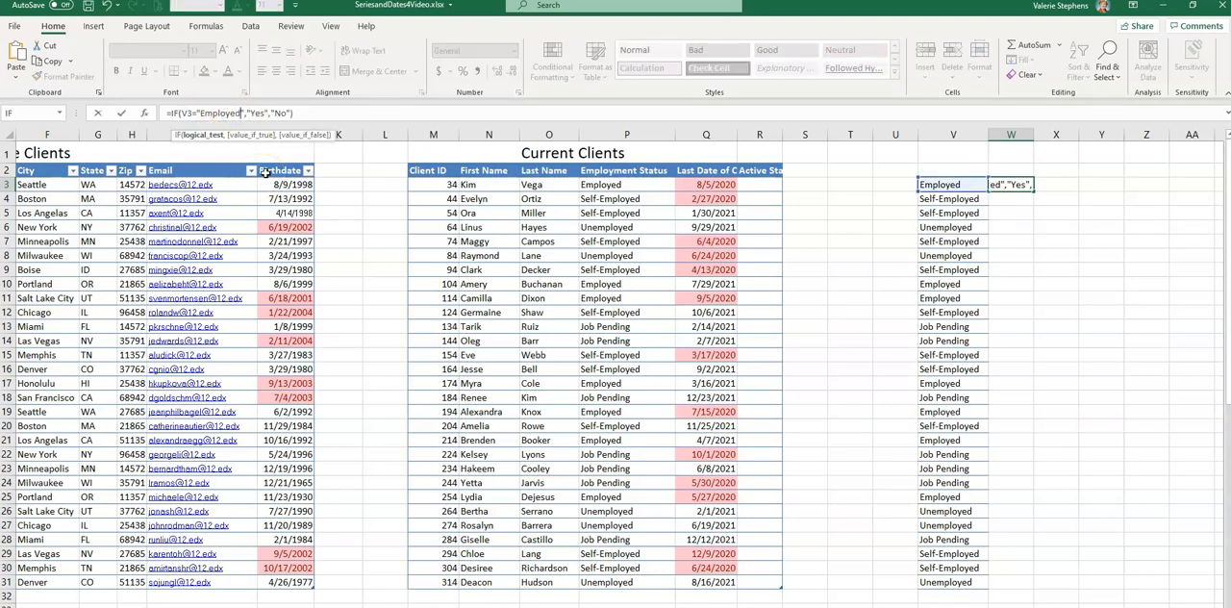
{"action": "key", "text": "Return"}
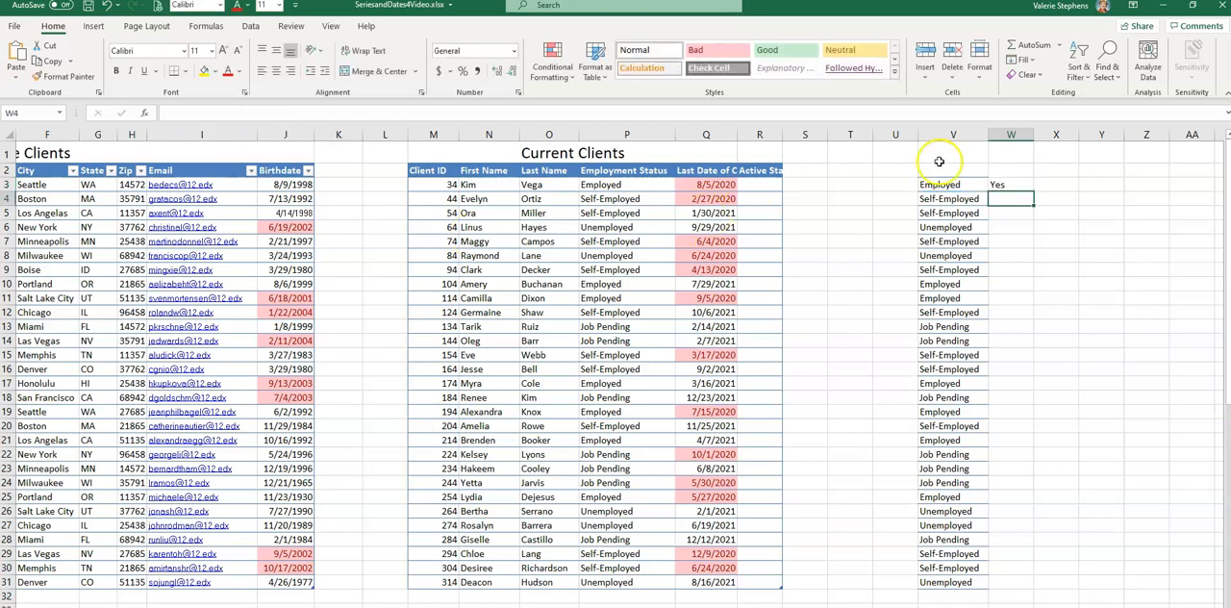
{"action": "left_click", "coordinate": [1017, 184]}
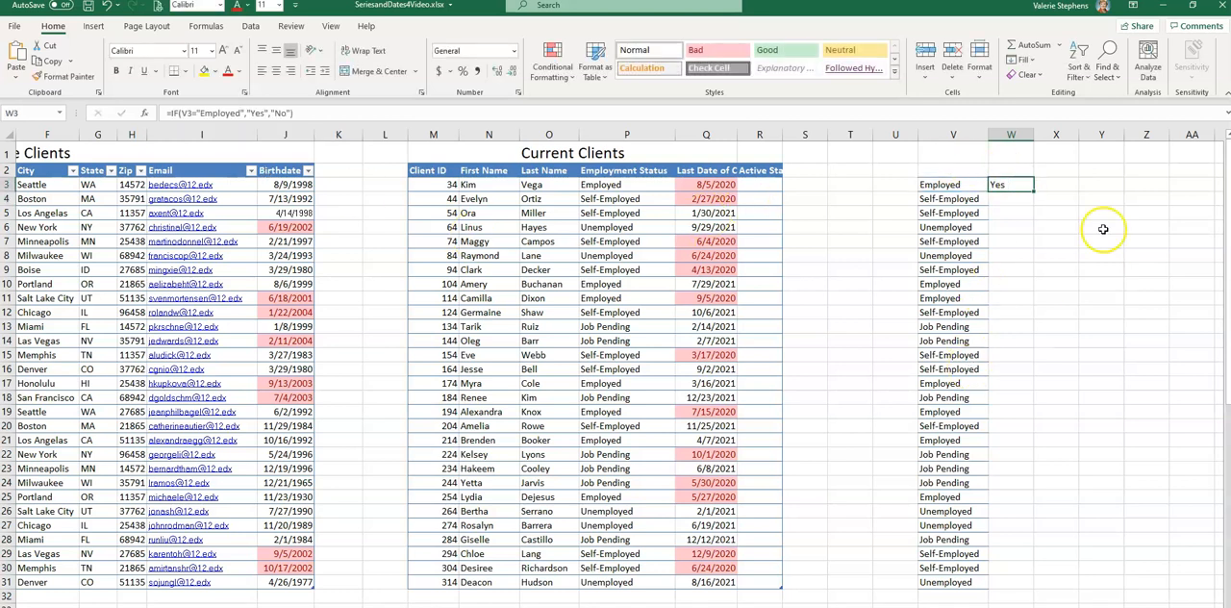
{"action": "left_click_drag", "start_coordinate": [1036, 191], "coordinate": [1025, 585]}
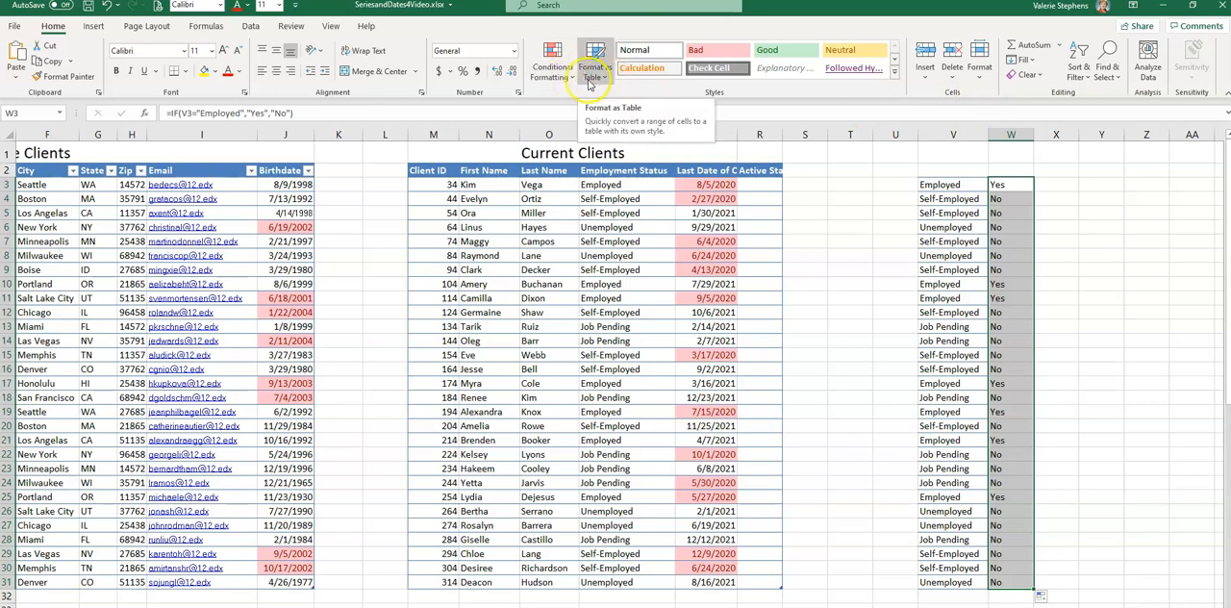
Apply a conditional format to W3:W31 that highlights cells equal to "Yes" with Light Red Fill with Dark Red Text.
{"action": "left_click", "coordinate": [573, 77]}
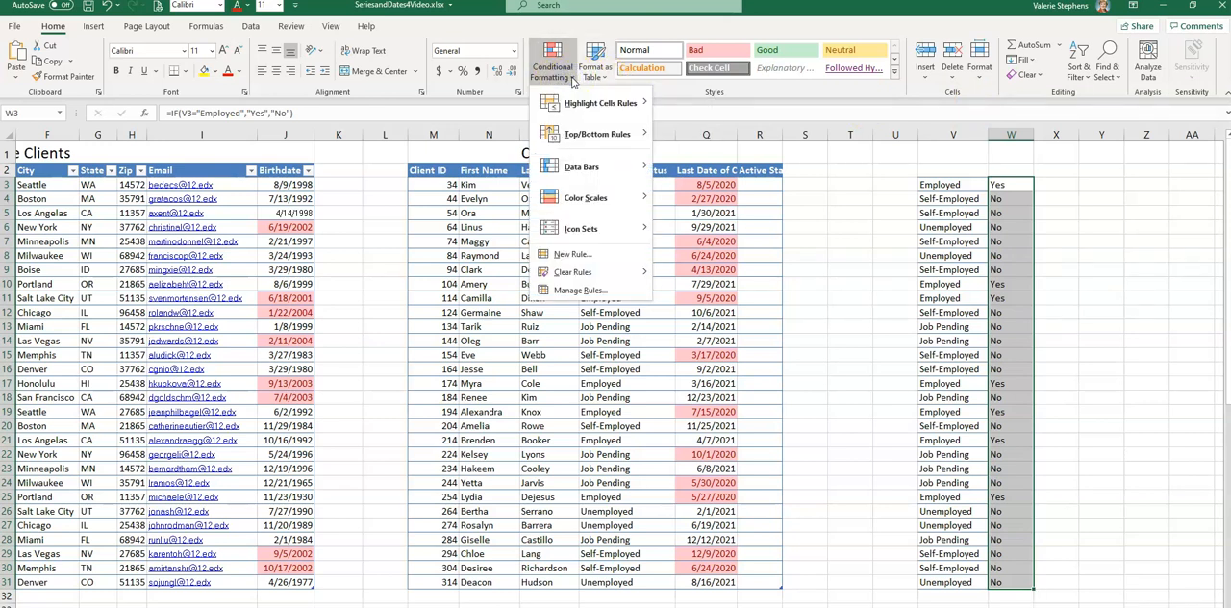
{"action": "mouse_move", "coordinate": [594, 108]}
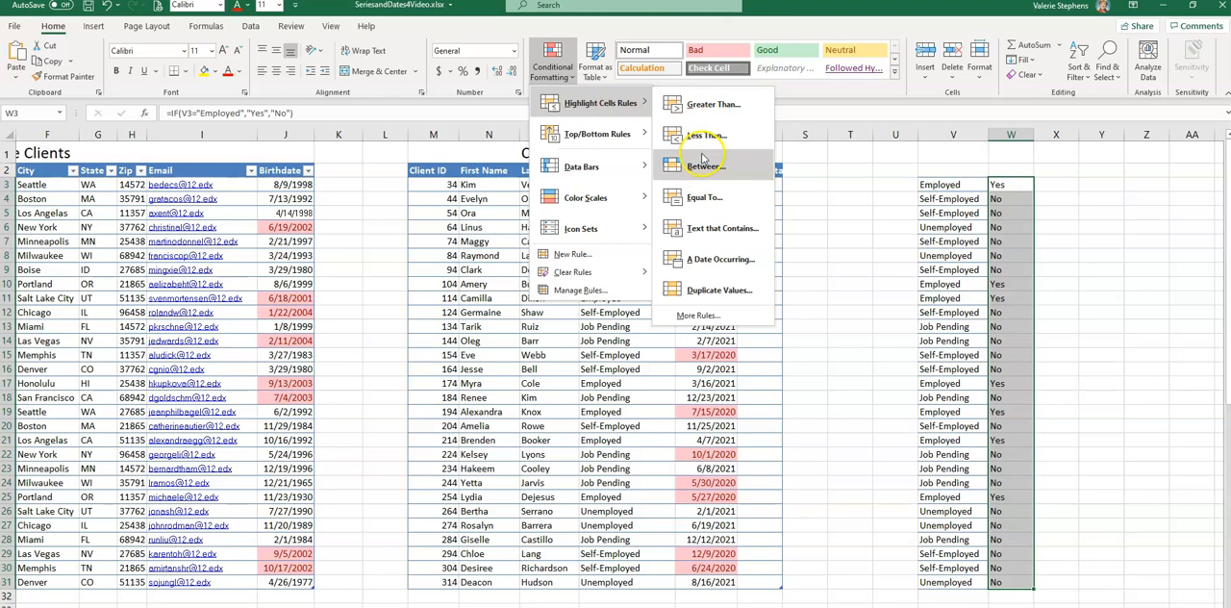
{"action": "left_click", "coordinate": [705, 198]}
{"action": "left_click", "coordinate": [145, 260]}
{"action": "type", "text": "Yes"}
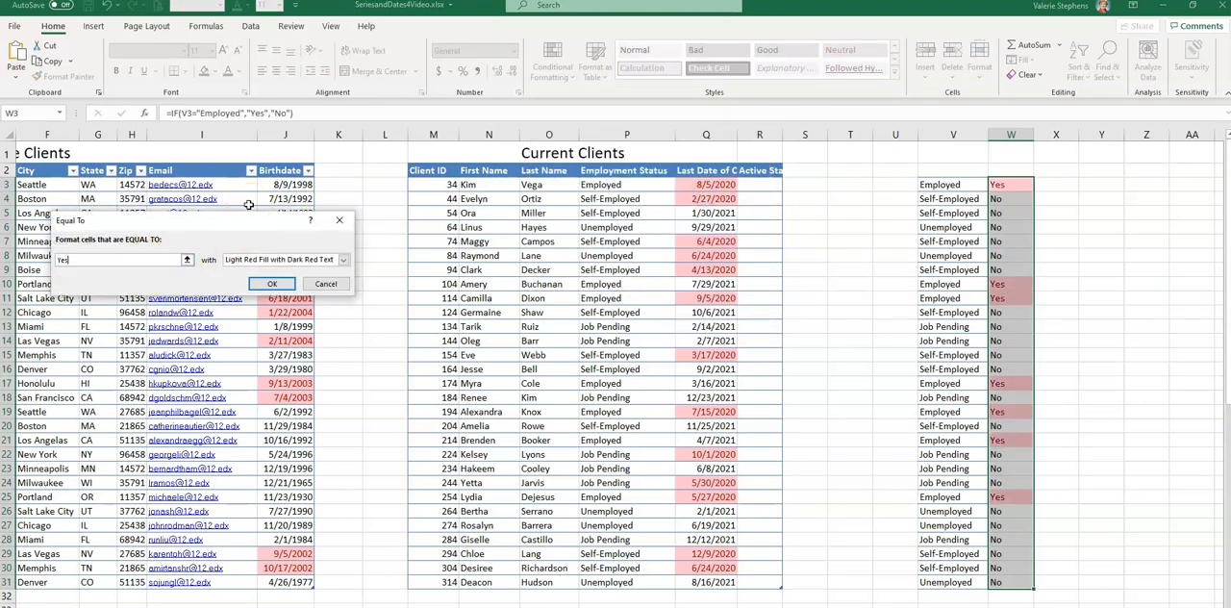
{"action": "left_click", "coordinate": [272, 283]}
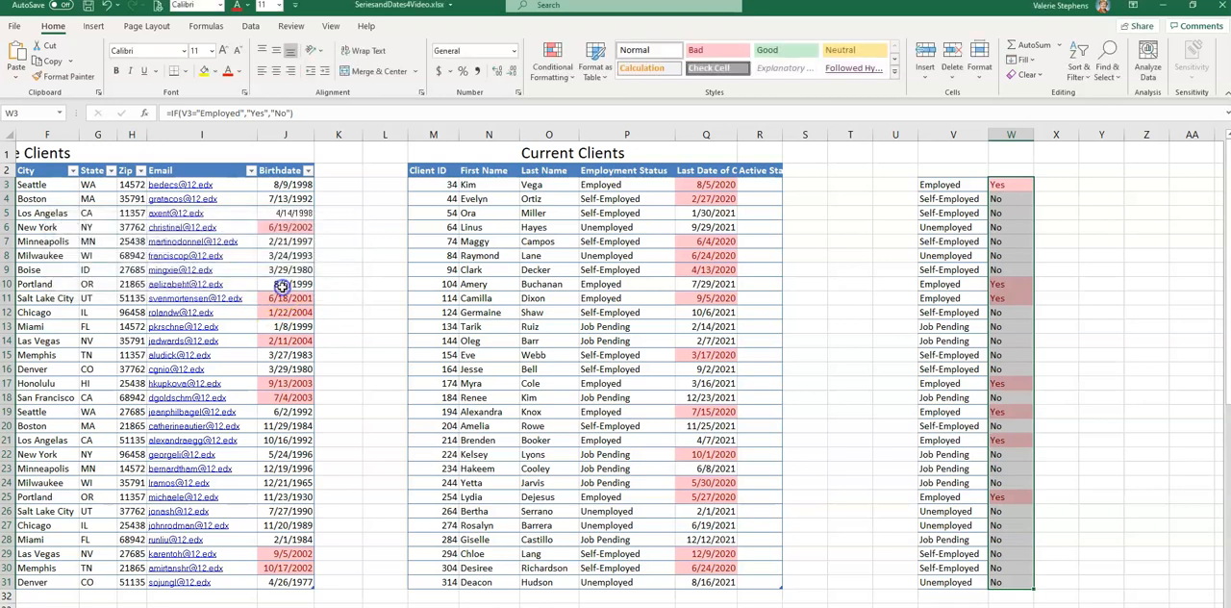
{"action": "left_click", "coordinate": [1061, 209]}
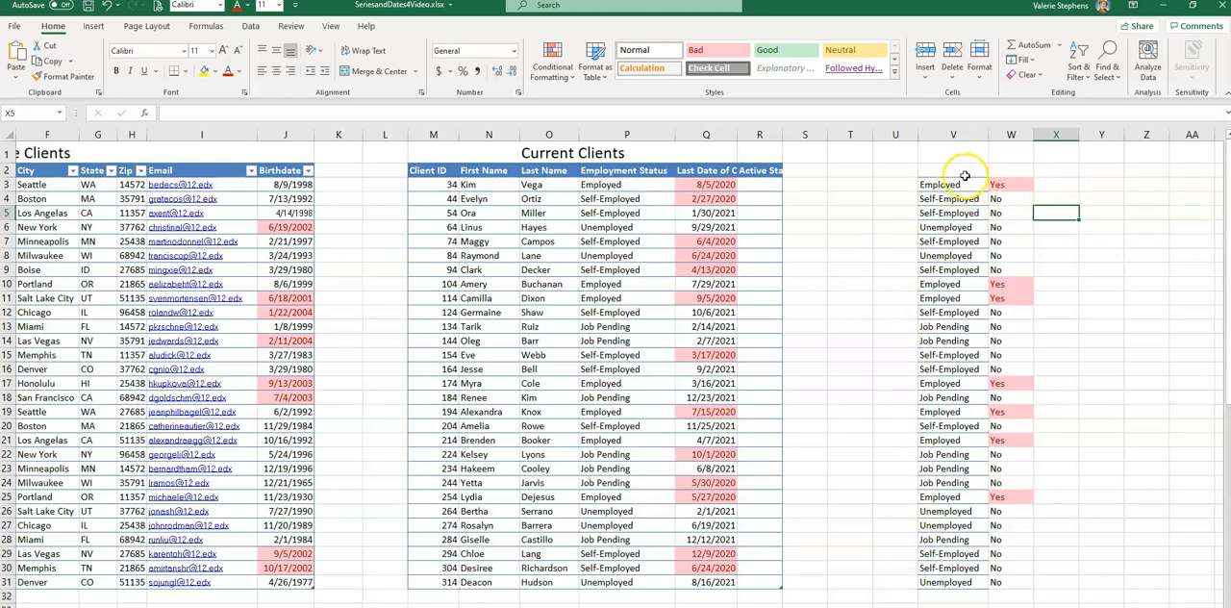
{"action": "left_click_drag", "start_coordinate": [915, 182], "coordinate": [943, 481]}
{"action": "left_click", "coordinate": [850, 269]}
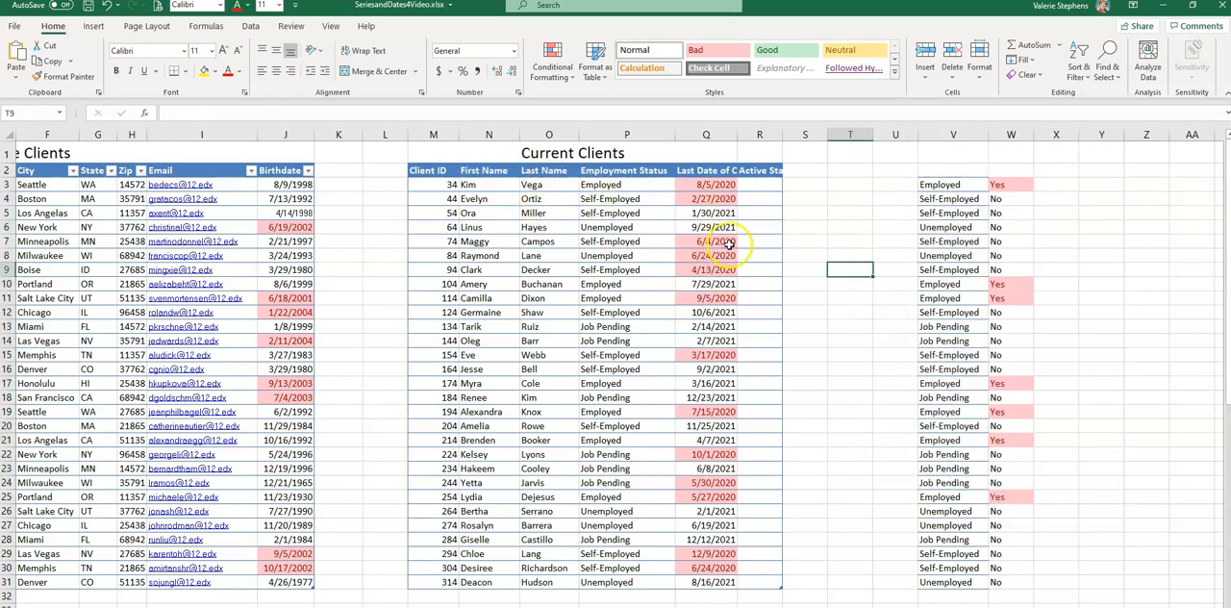
{"action": "left_click", "coordinate": [750, 184]}
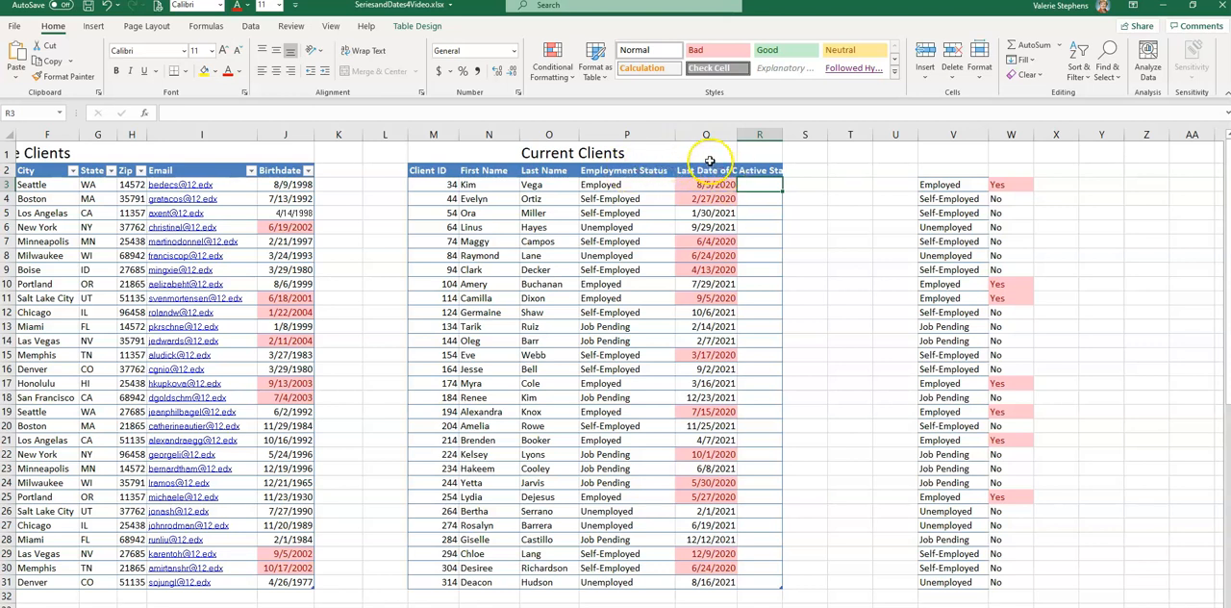
Insert a table column before Last Date of Contact in the Current Clients table and title it "City".
{"action": "left_click", "coordinate": [705, 165]}
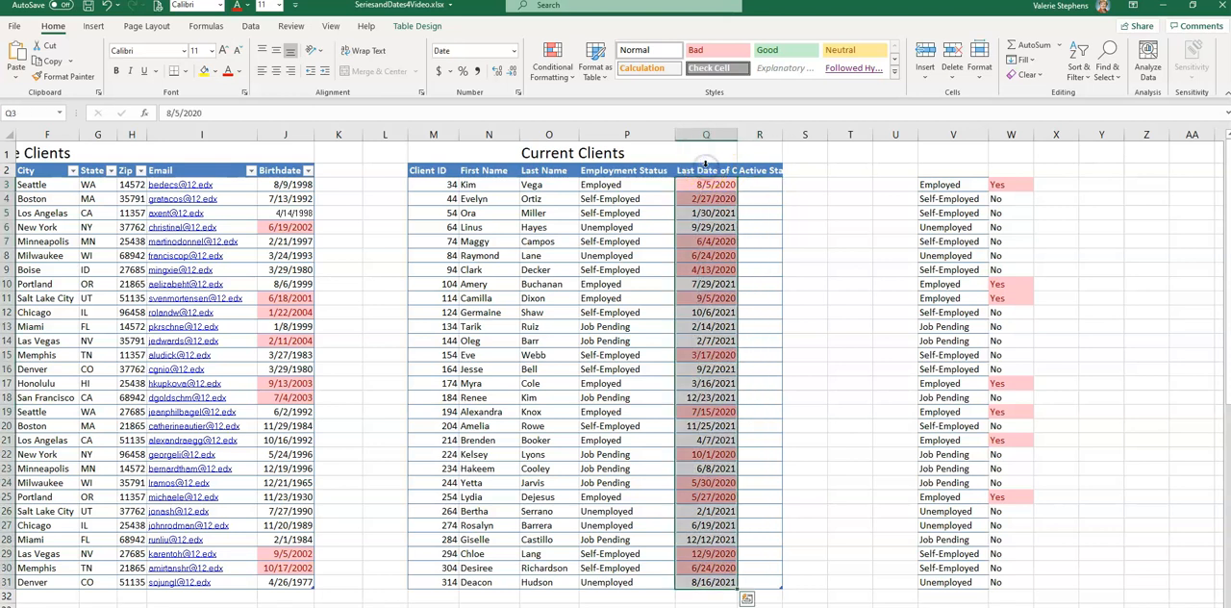
{"action": "right_click", "coordinate": [706, 165]}
{"action": "mouse_move", "coordinate": [752, 320]}
{"action": "left_click", "coordinate": [877, 313]}
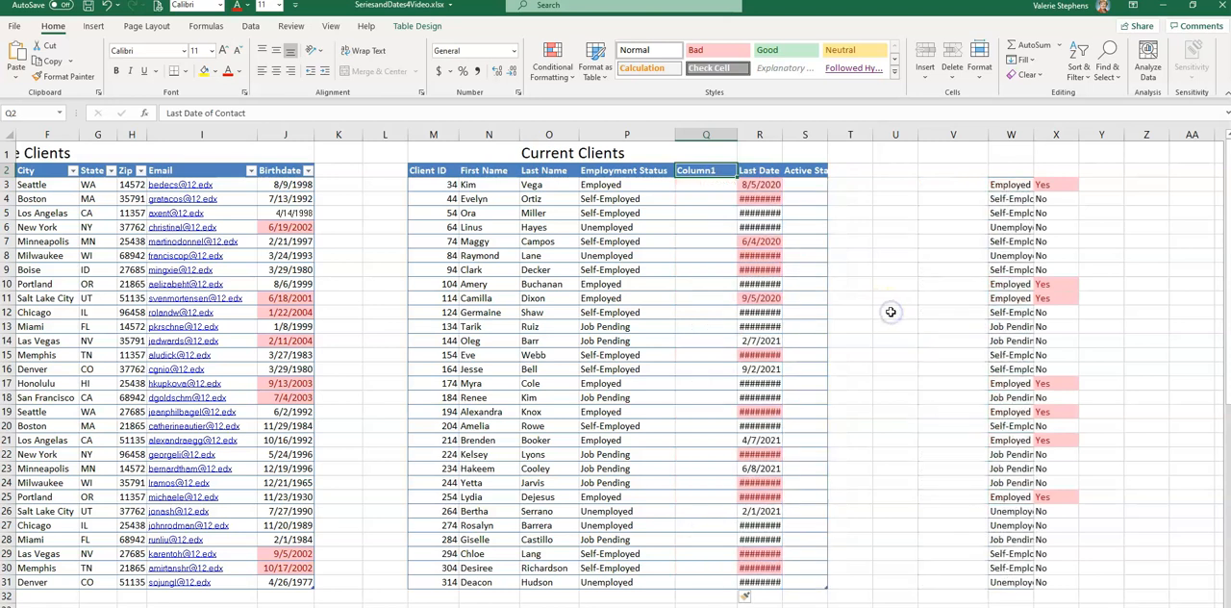
{"action": "left_click", "coordinate": [714, 170]}
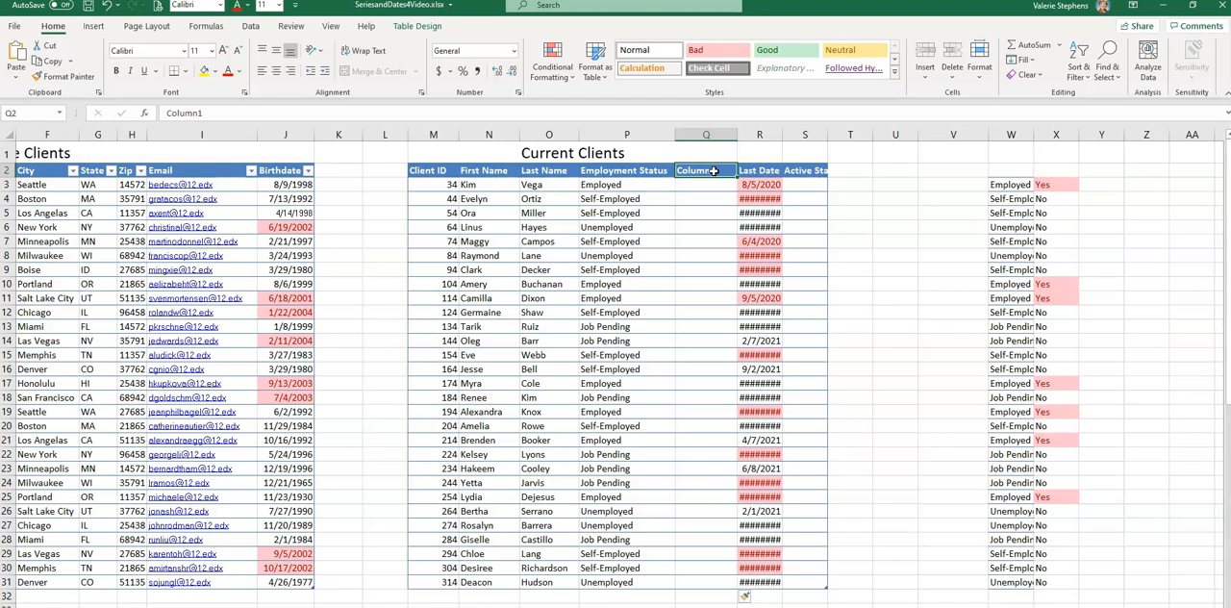
{"action": "type", "text": "J"}
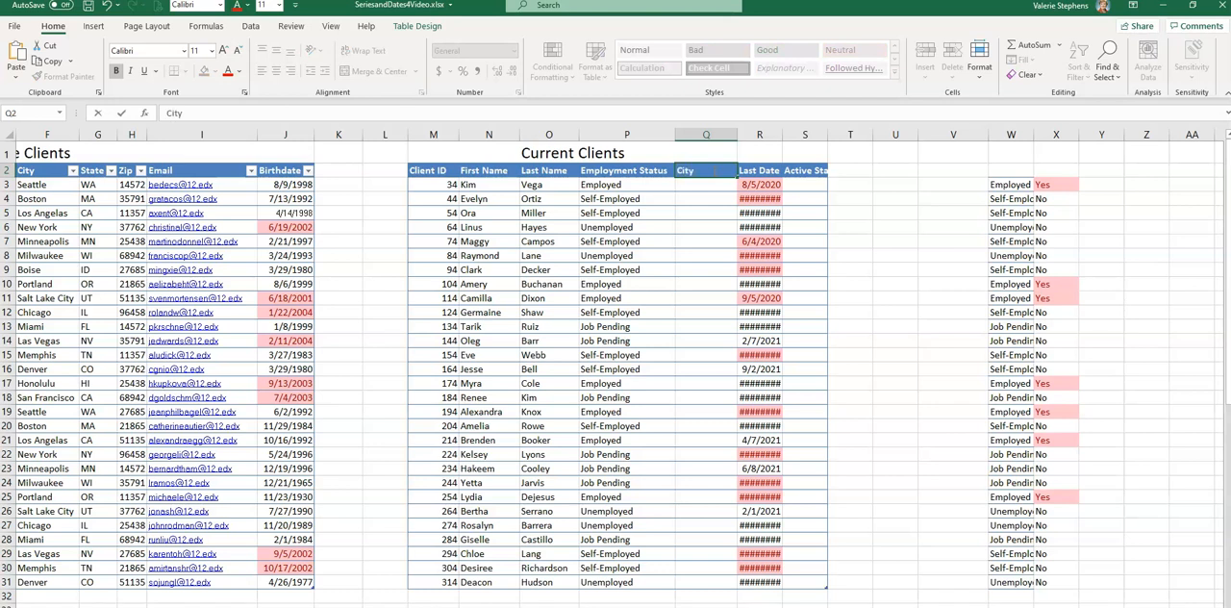
Start an IF formula in the first City cell, Q3, testing whether the row's Employment Status equals "Employed".
{"action": "left_click", "coordinate": [687, 187]}
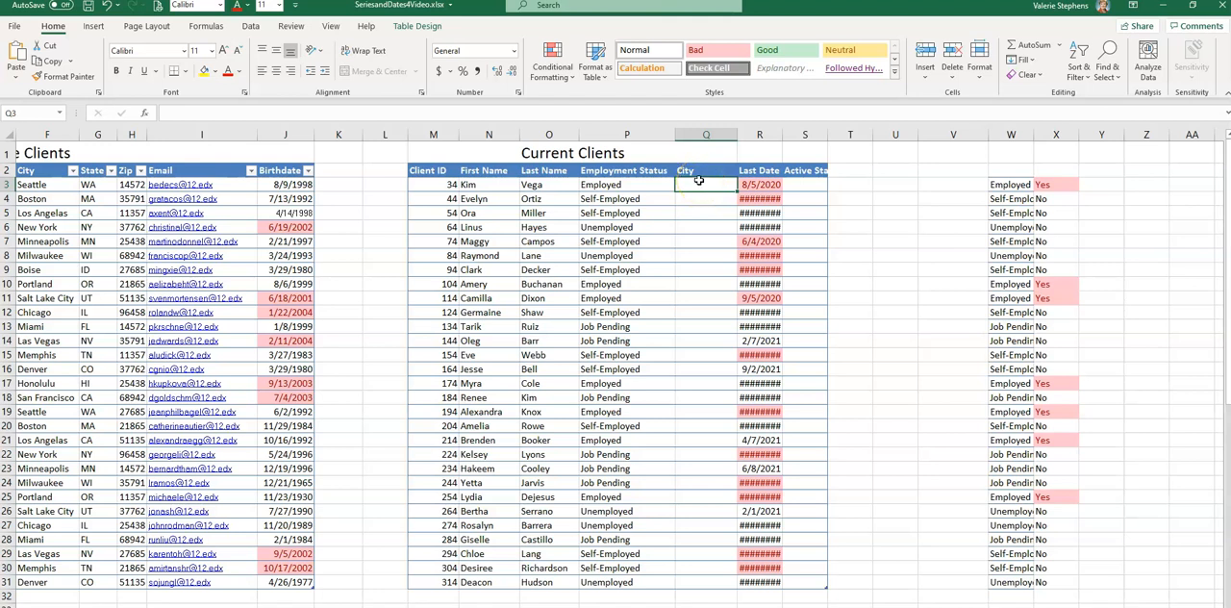
{"action": "type", "text": "="}
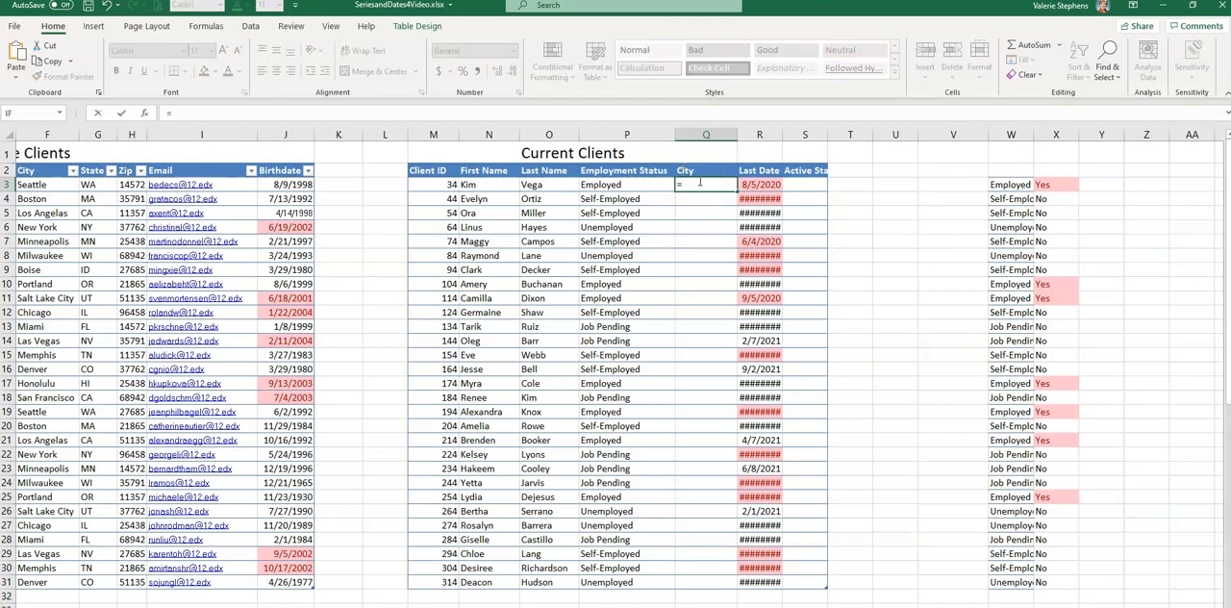
{"action": "type", "text": "if"}
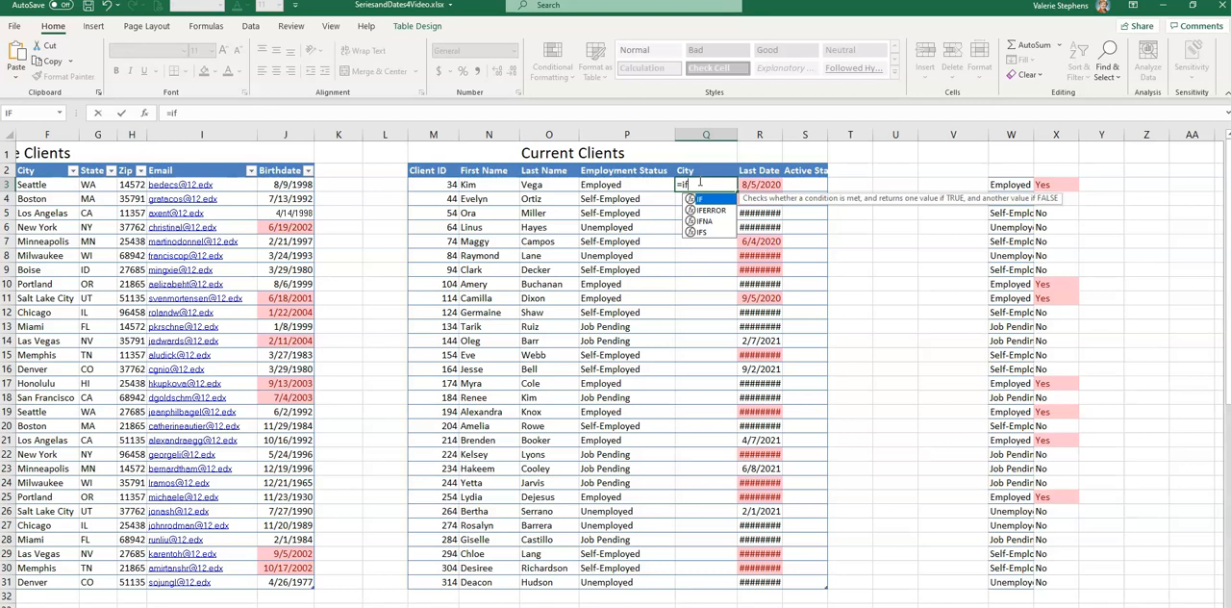
{"action": "type", "text": "("}
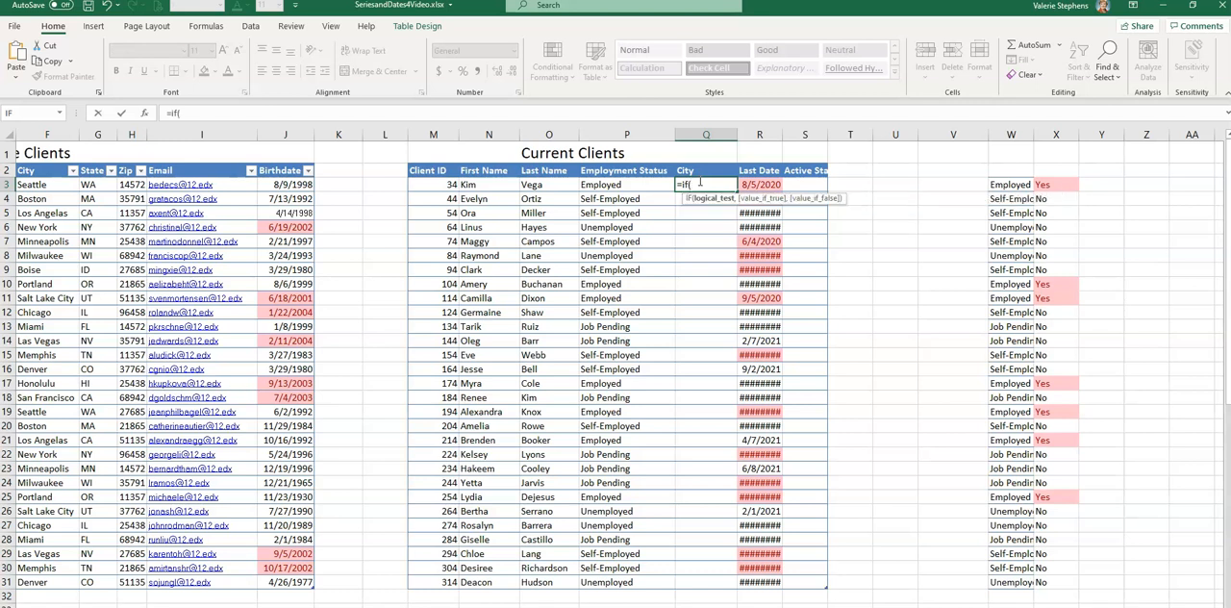
{"action": "left_click", "coordinate": [613, 189]}
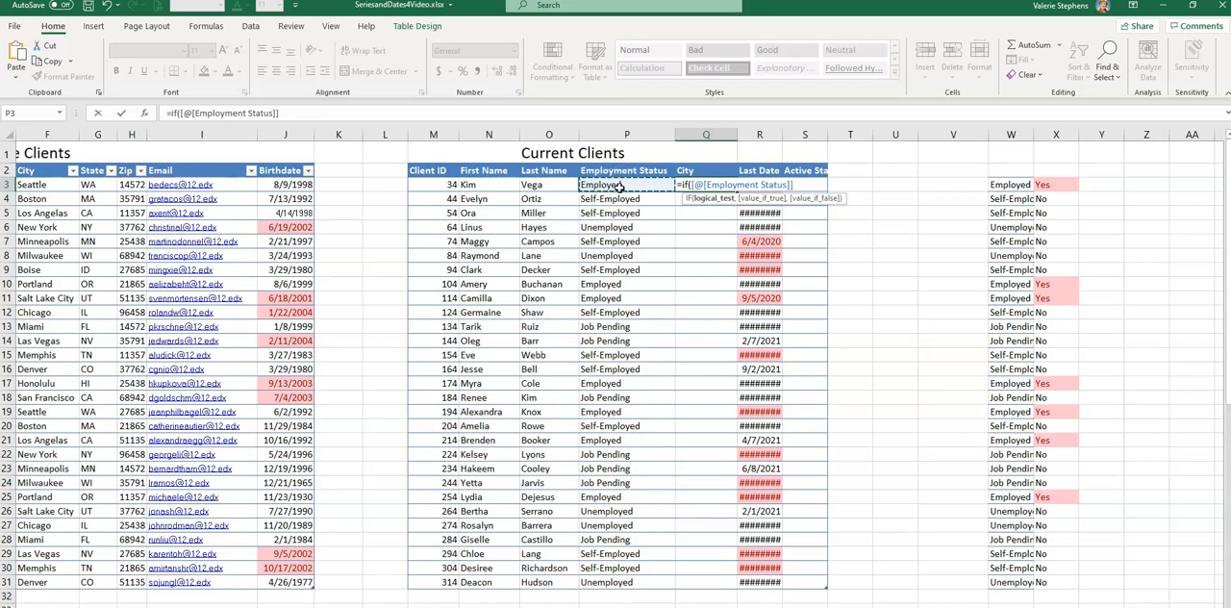
{"action": "type", "text": "=Employed"}
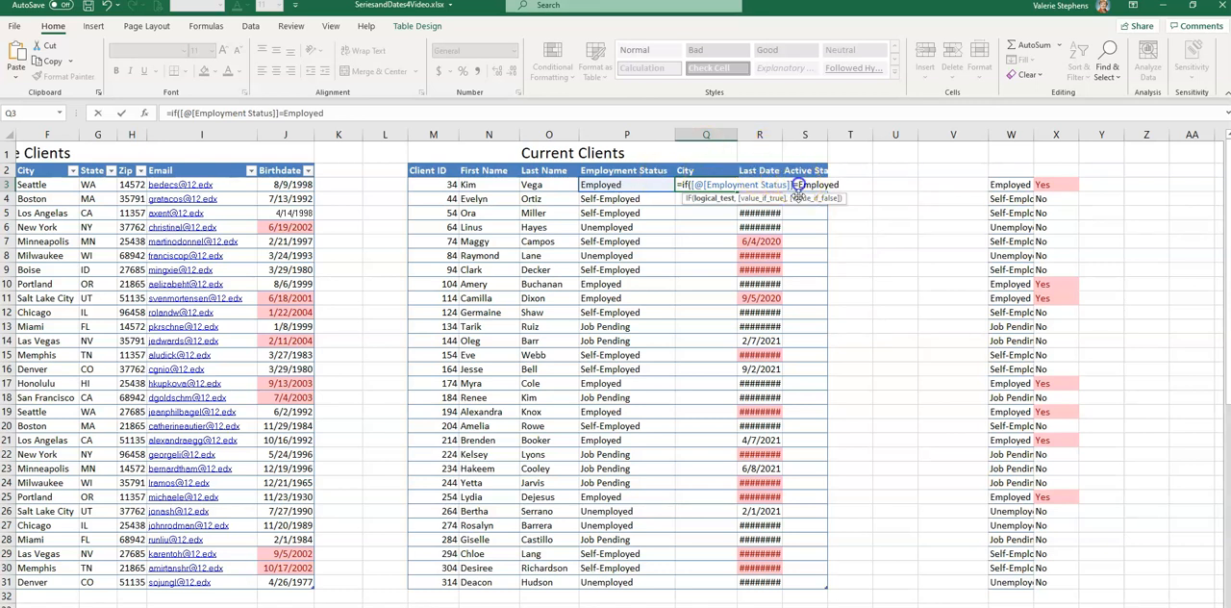
{"action": "type", "text": "\""}
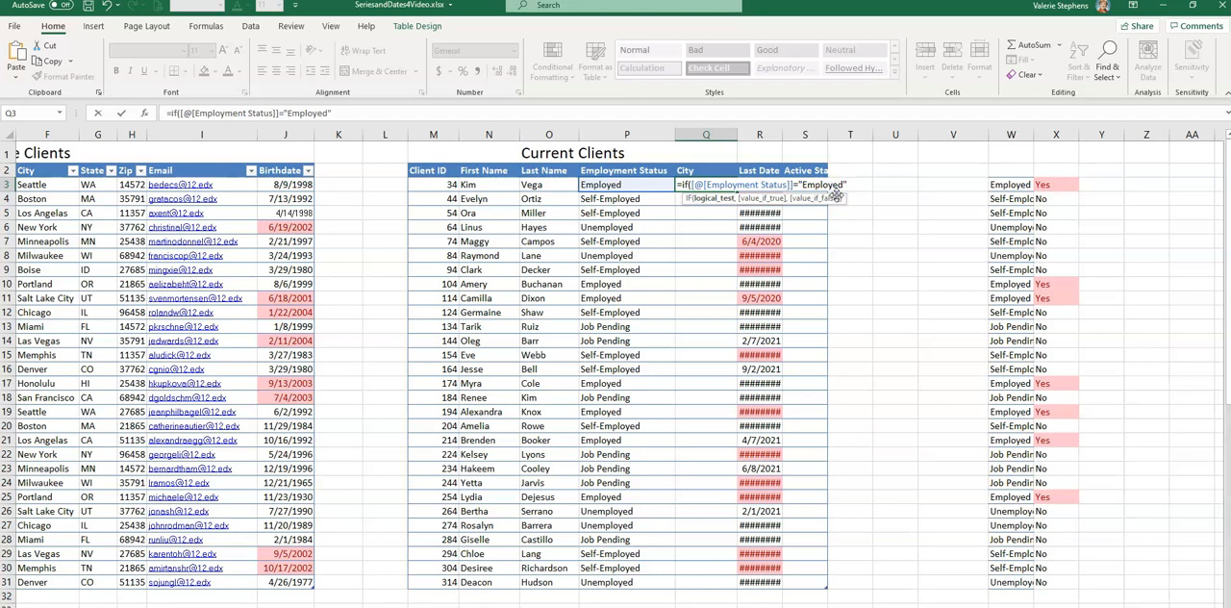
Complete the City formula with "JC" as the value if true and "No" as the value if false.
{"action": "type", "text": ","}
{"action": "type", "text": "\"Y"}
{"action": "type", "text": "e"}
{"action": "type", "text": "\"JC"}
{"action": "type", "text": ","}
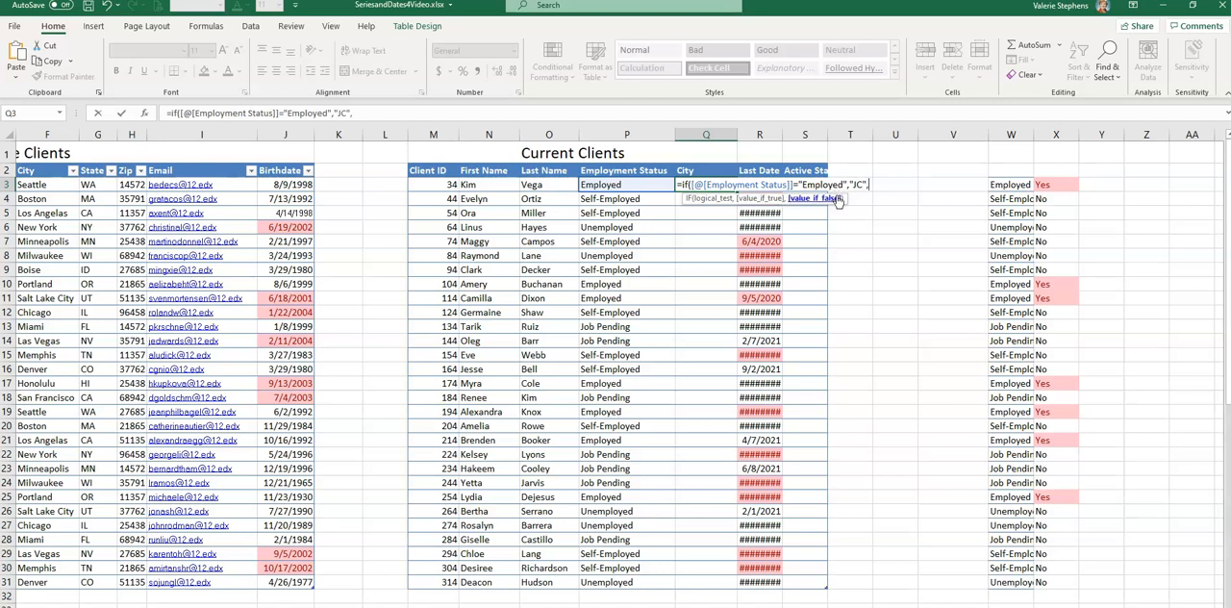
{"action": "type", "text": "\"No\")"}
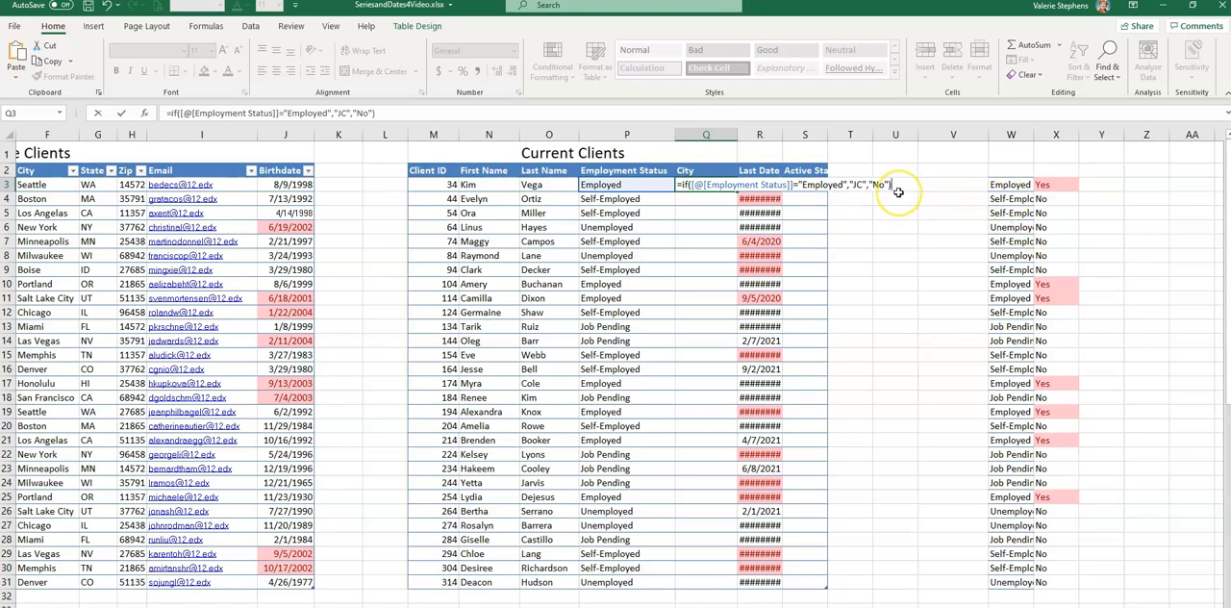
{"action": "key", "text": "Return"}
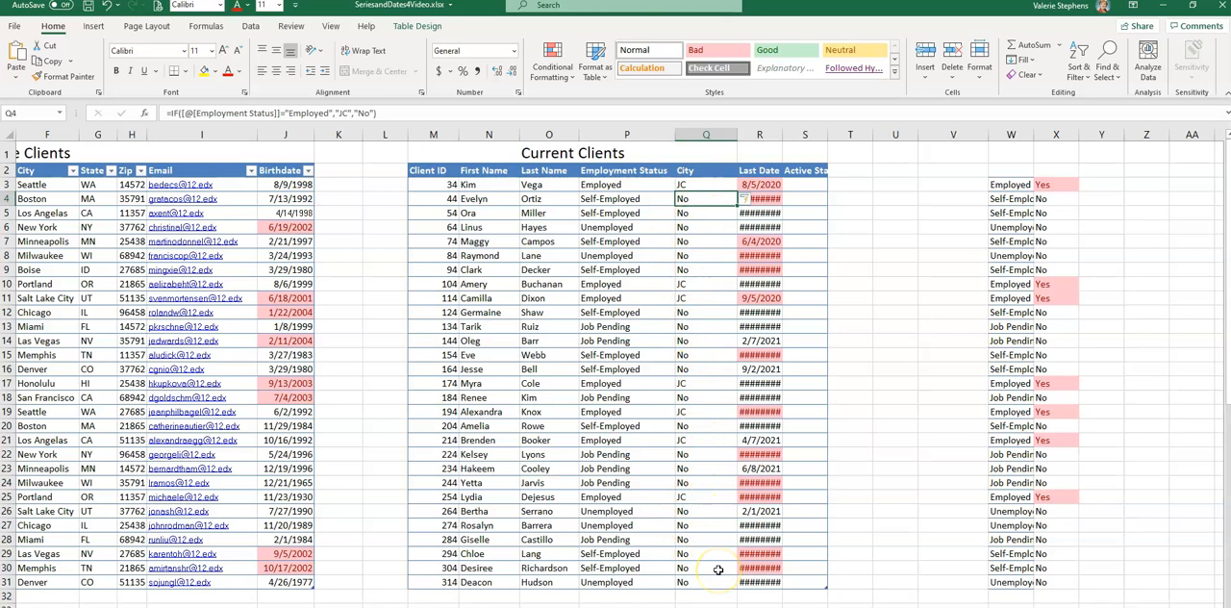
Set up a conditional format for Q3:Q31 that highlights cells equal to "JC" with Green Fill with Dark Green Text.
{"action": "left_click", "coordinate": [705, 185]}
{"action": "left_click_drag", "start_coordinate": [707, 214], "coordinate": [707, 582]}
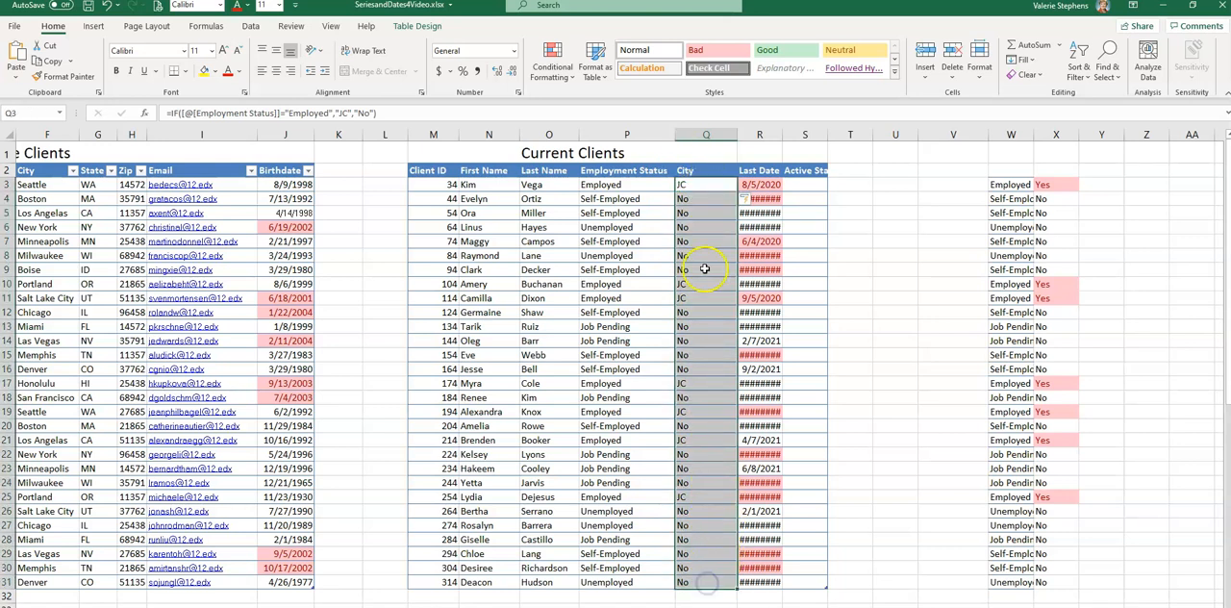
{"action": "left_click", "coordinate": [565, 75]}
{"action": "mouse_move", "coordinate": [576, 91]}
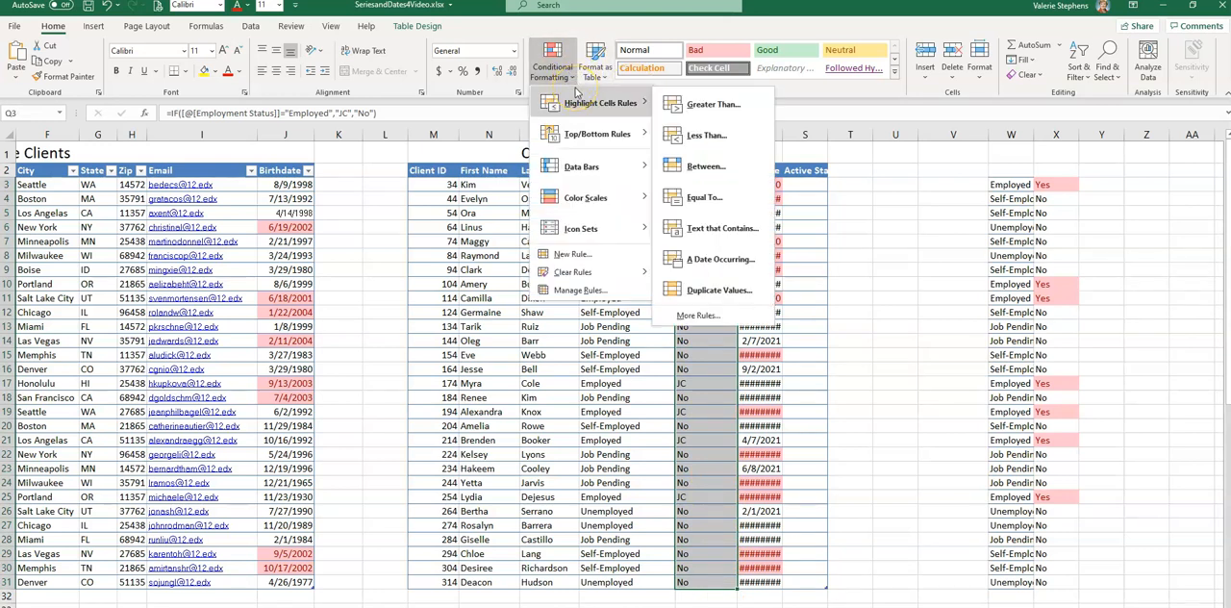
{"action": "left_click", "coordinate": [711, 197]}
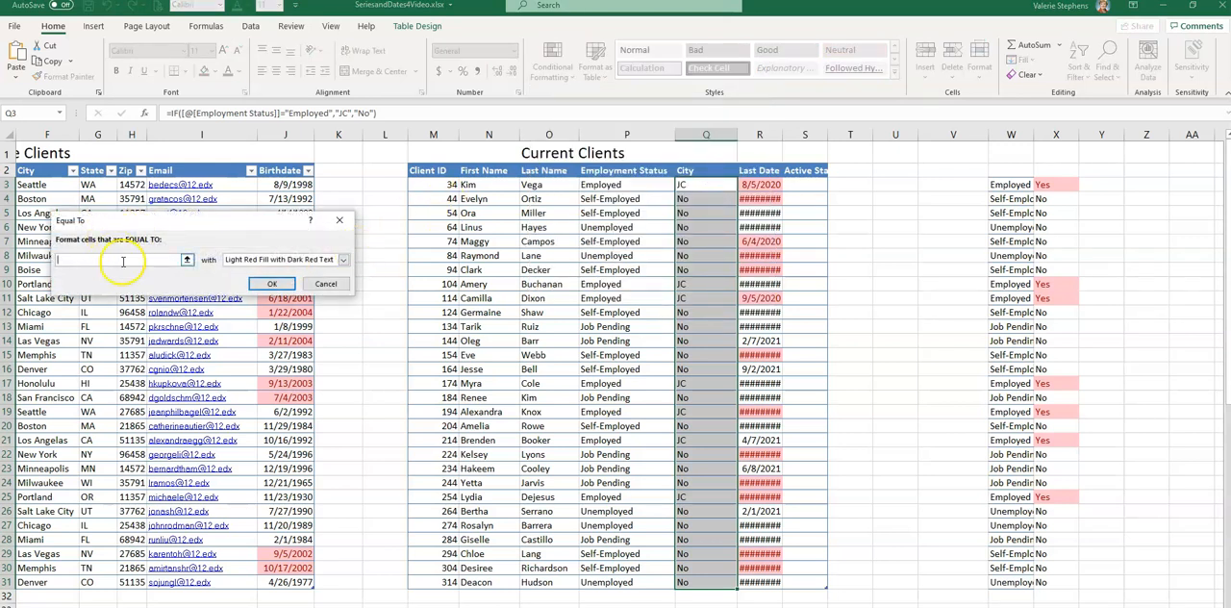
{"action": "type", "text": "JC"}
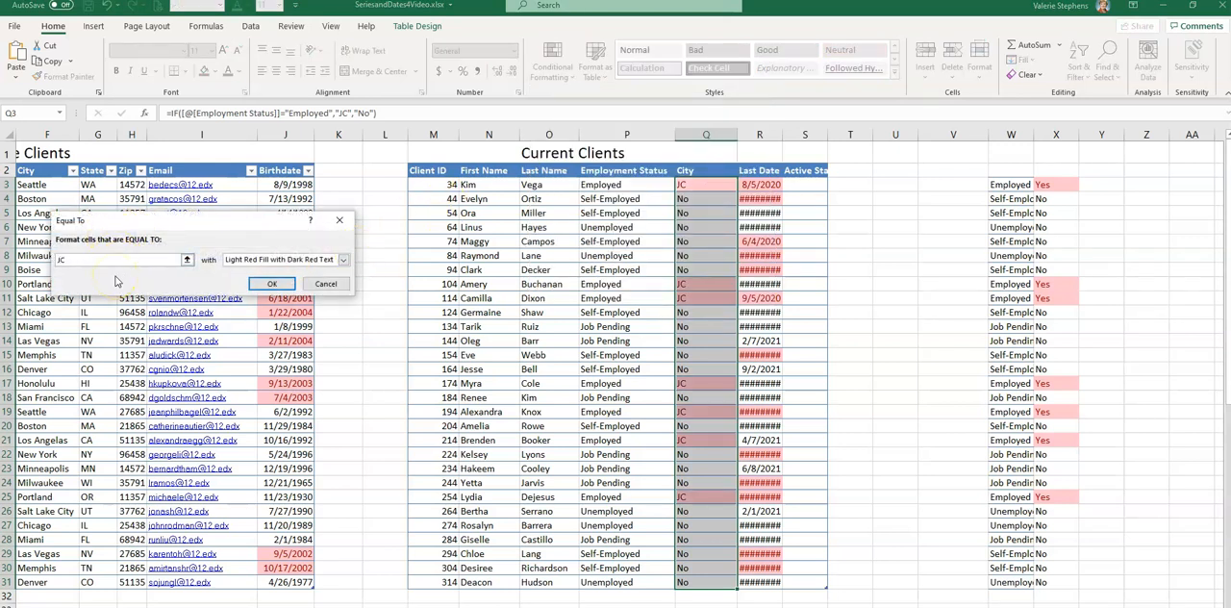
{"action": "left_click", "coordinate": [342, 259]}
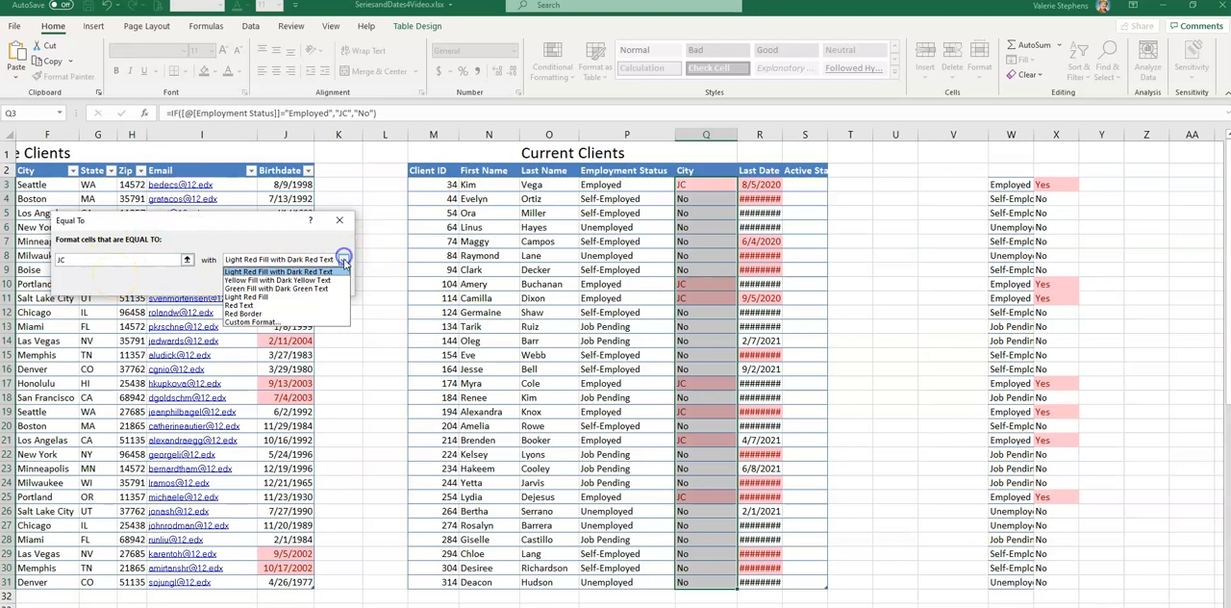
{"action": "left_click", "coordinate": [293, 290]}
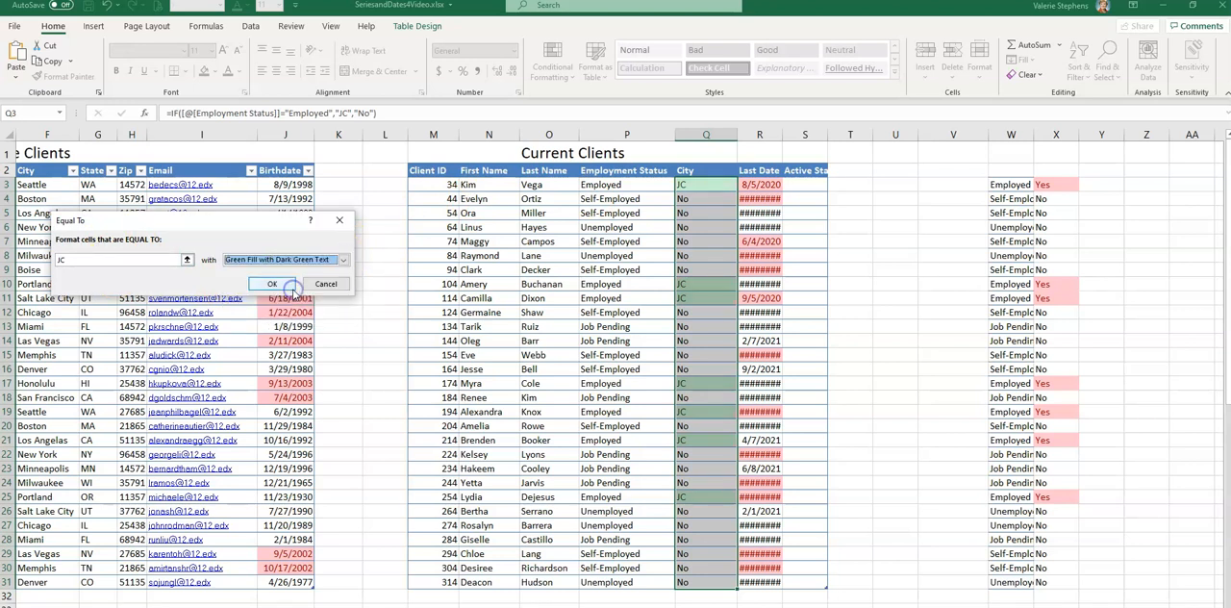